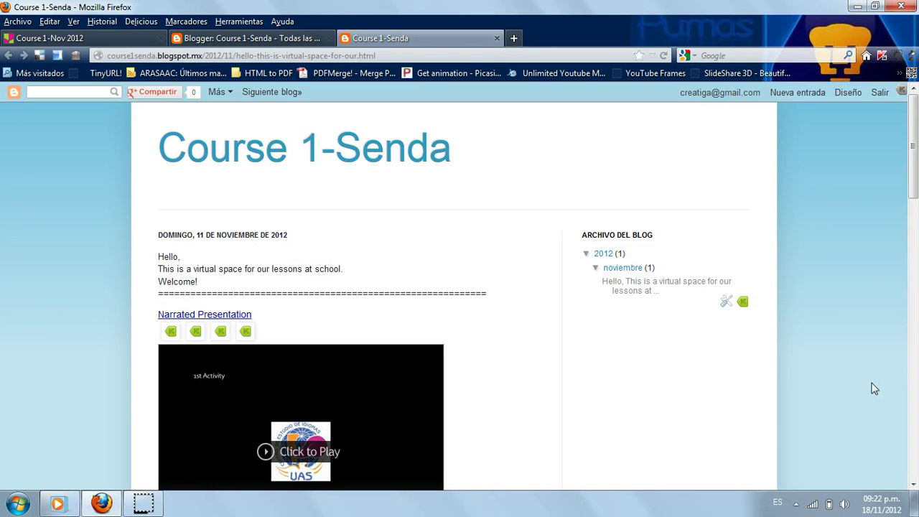
# Go from the blog's navbar Diseño link to the Plantilla page for Course 1-Senda
pyautogui.click(822, 359)
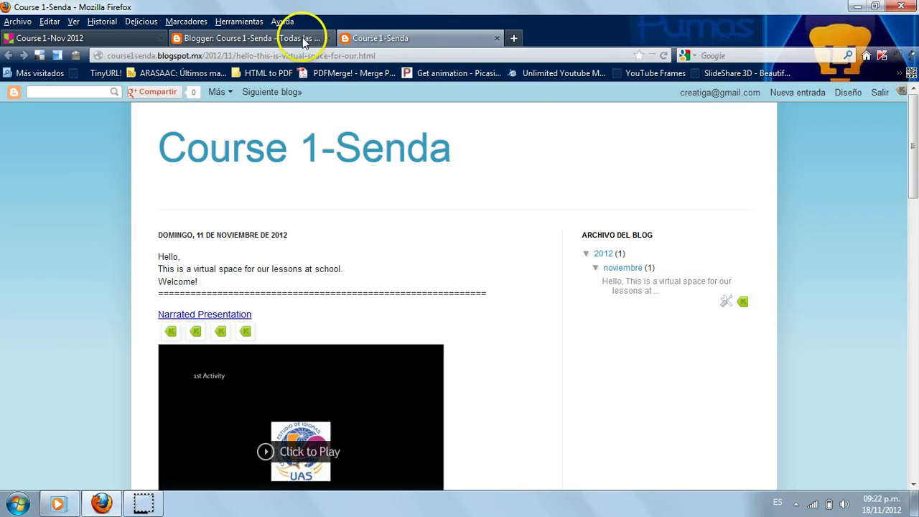
pyautogui.click(850, 95)
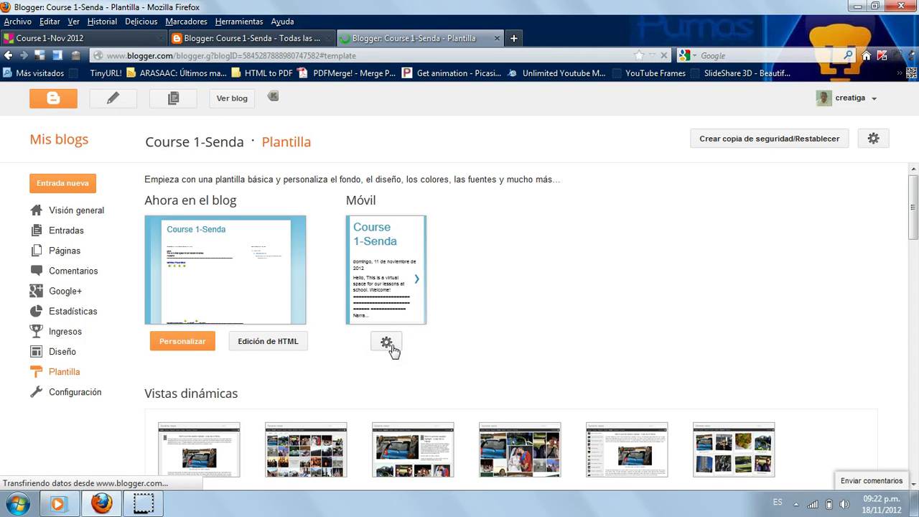
# Keep the mobile version enabled on phones and save Sencillo as the mobile template
pyautogui.click(388, 346)
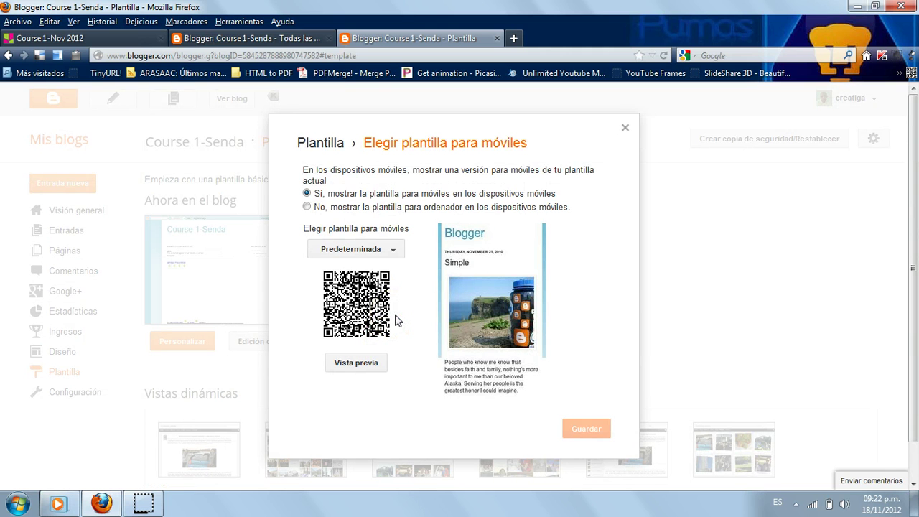
pyautogui.click(355, 194)
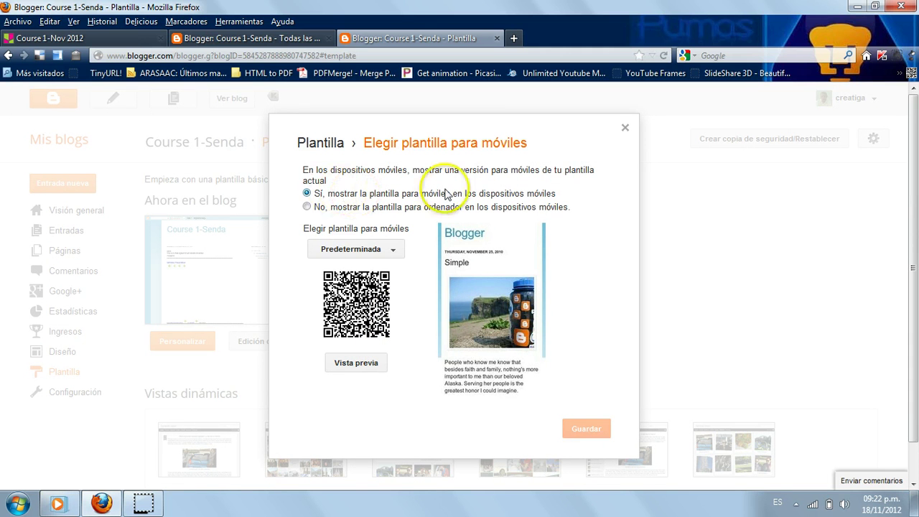
pyautogui.click(394, 251)
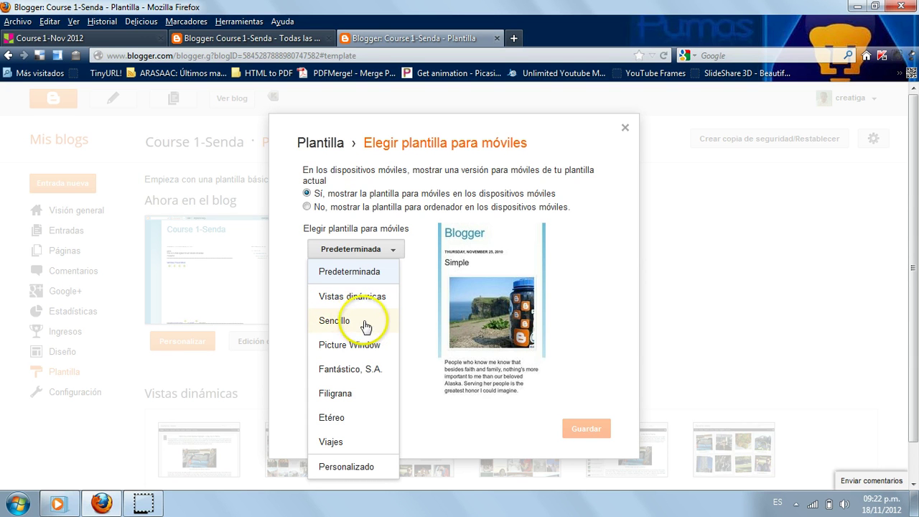
pyautogui.click(371, 323)
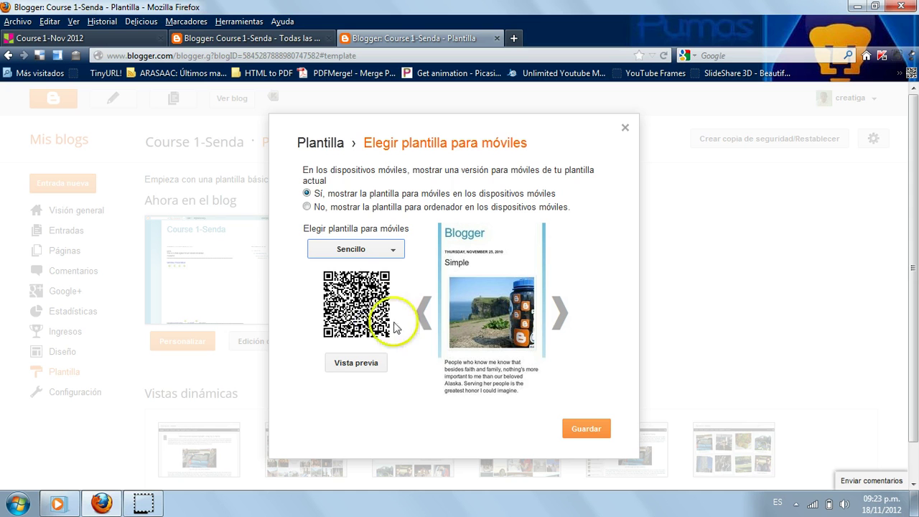
pyautogui.click(587, 431)
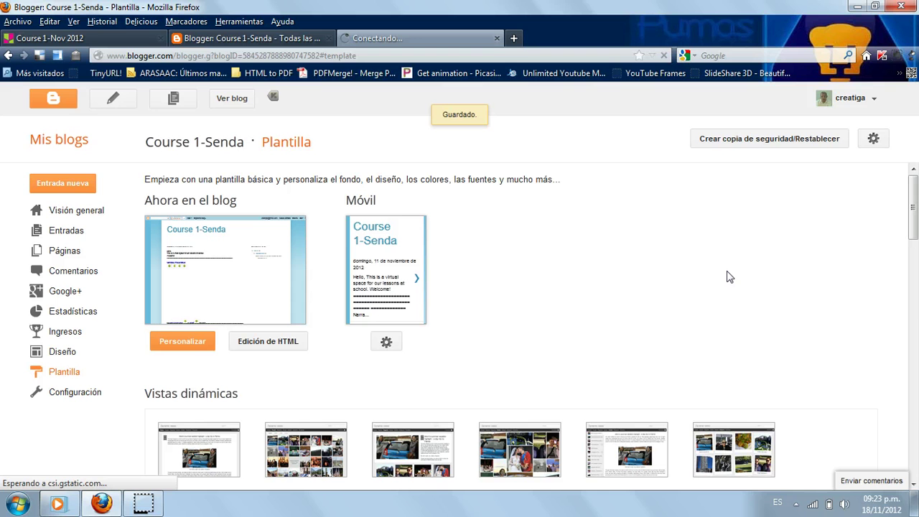
pyautogui.click(183, 343)
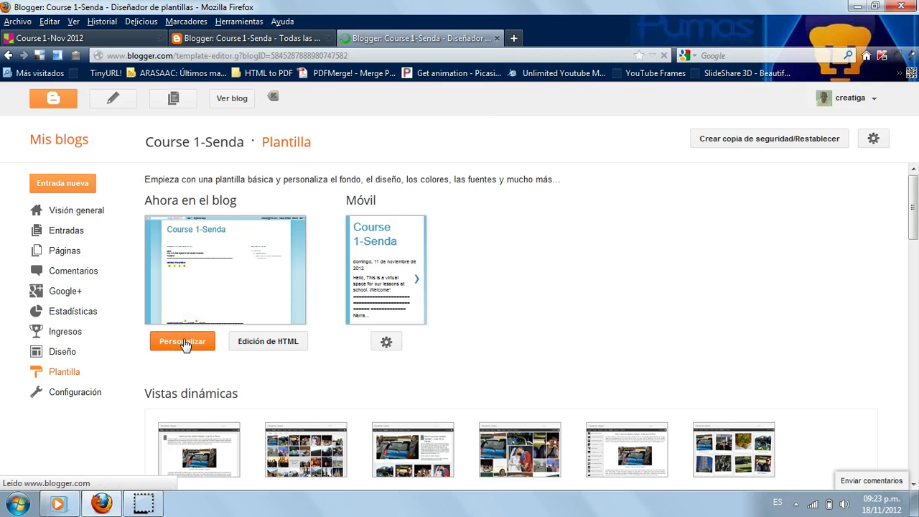
# Launch the Template Designer via Personalizar under 'Ahora en el blog'
pyautogui.click(185, 344)
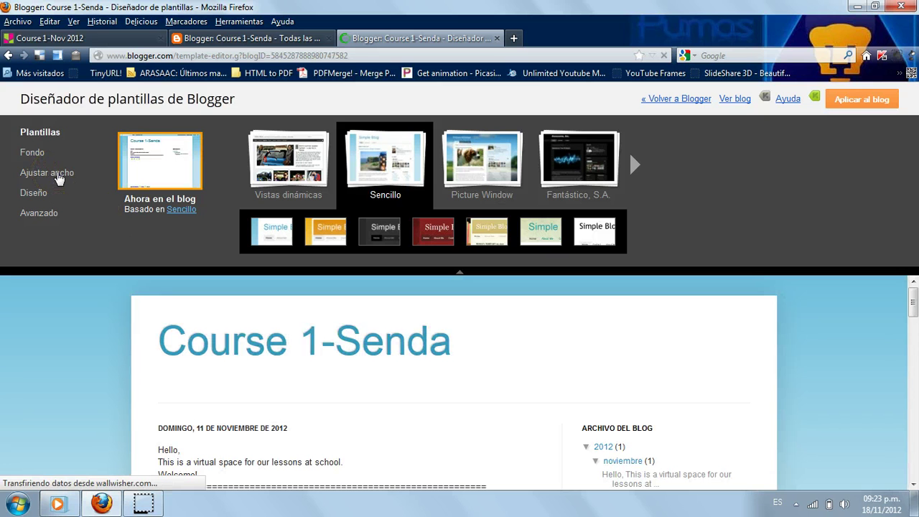
pyautogui.click(69, 174)
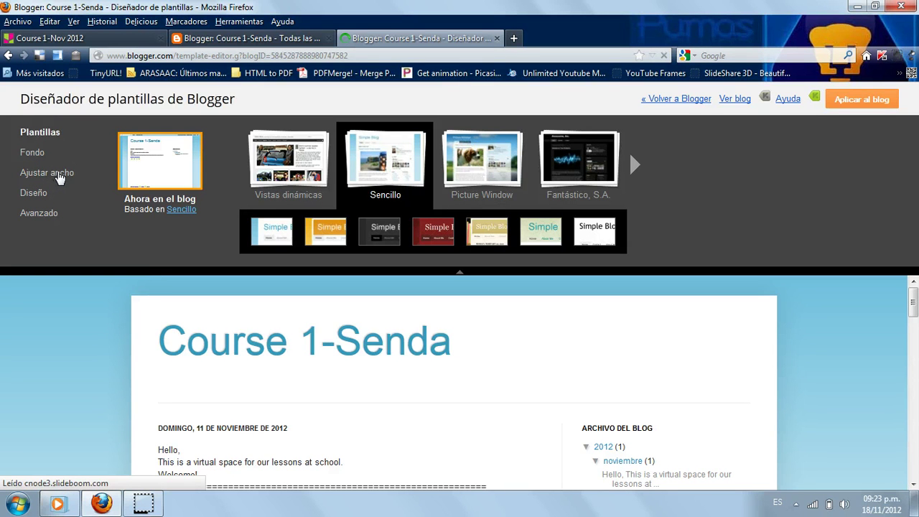
# In Ajustar ancho, set the whole-blog width (Blog completo) to 1200 px
pyautogui.click(59, 178)
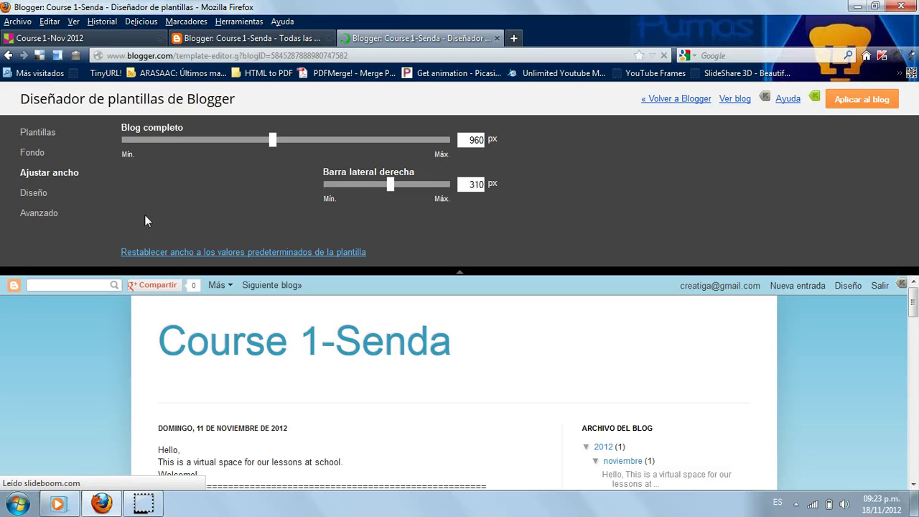
pyautogui.click(272, 140)
pyautogui.click(477, 140)
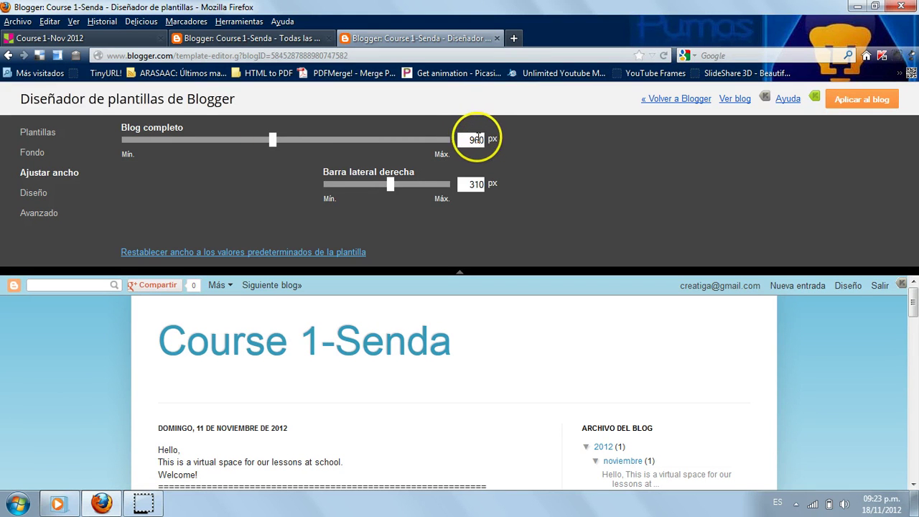
pyautogui.doubleClick(474, 139)
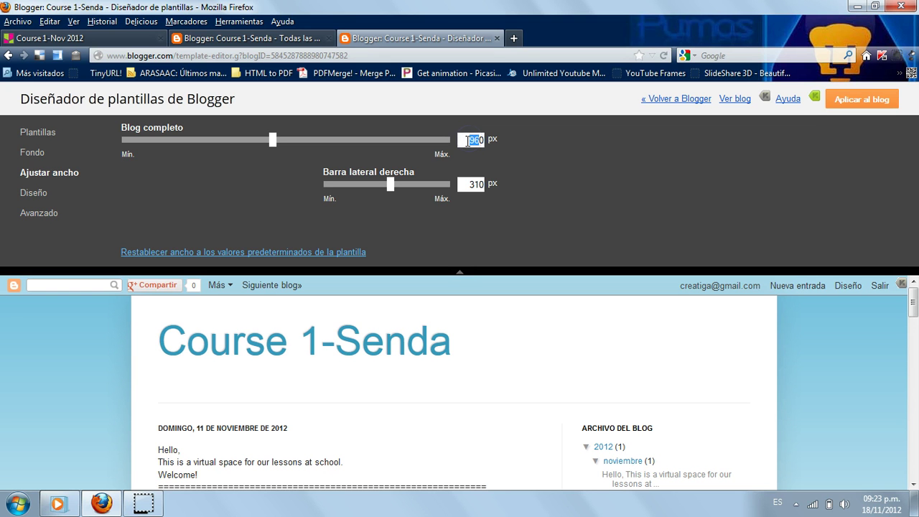
pyautogui.write('1200')
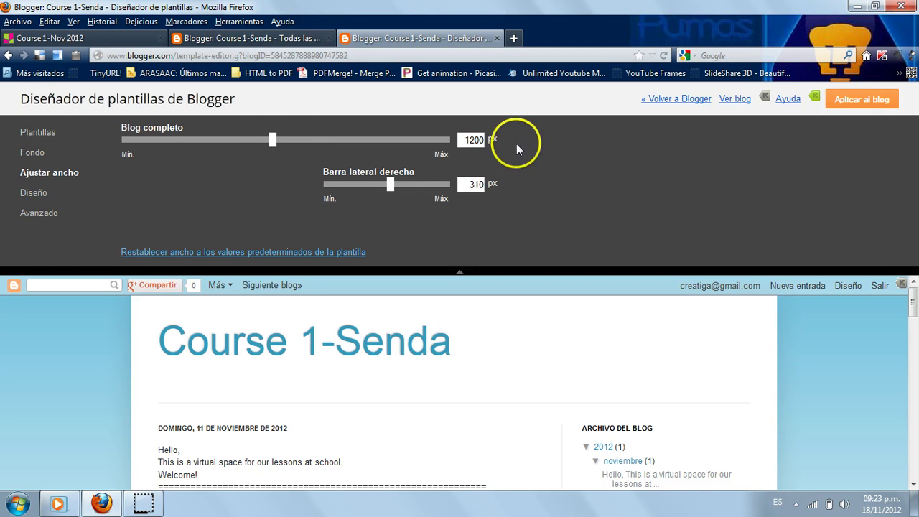
pyautogui.moveTo(275, 140); pyautogui.dragTo(357, 139)
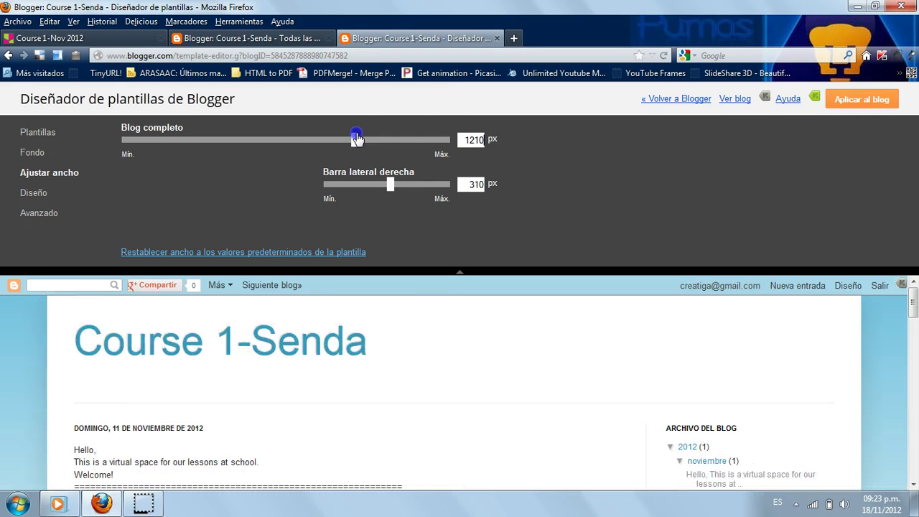
pyautogui.click(470, 139)
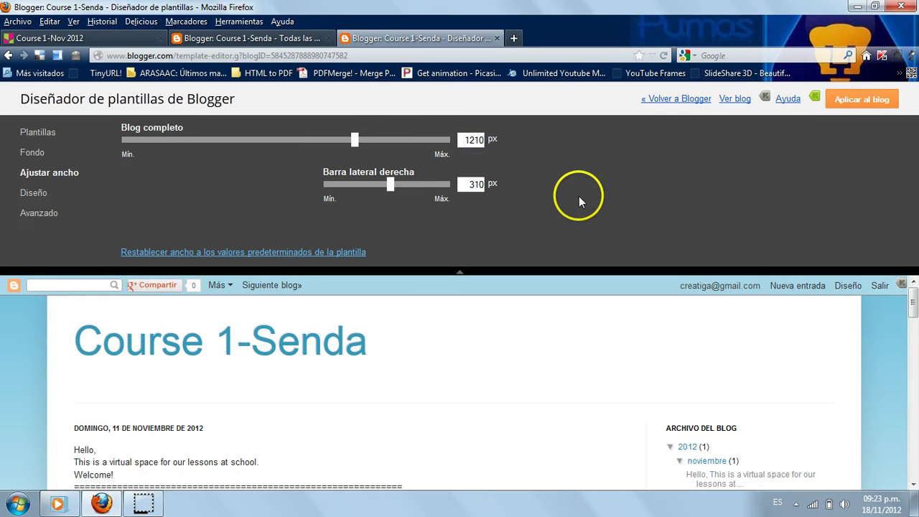
pyautogui.press('BackSpace')
pyautogui.press('BackSpace')
pyautogui.press('BackSpace')
pyautogui.press('BackSpace')
pyautogui.write('1200')
# Set the right sidebar (Barra lateral derecha) width to 250 px
pyautogui.click(471, 184)
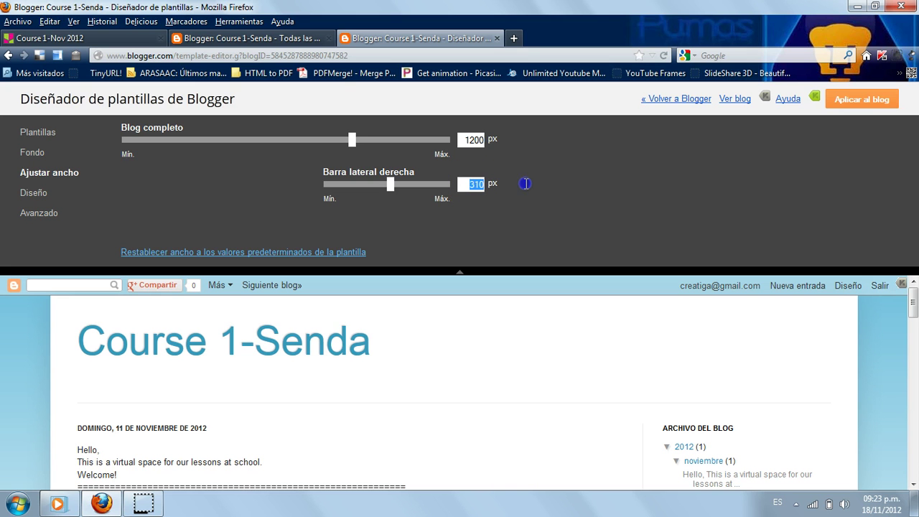
pyautogui.press('BackSpace')
pyautogui.write('250')
pyautogui.click(550, 186)
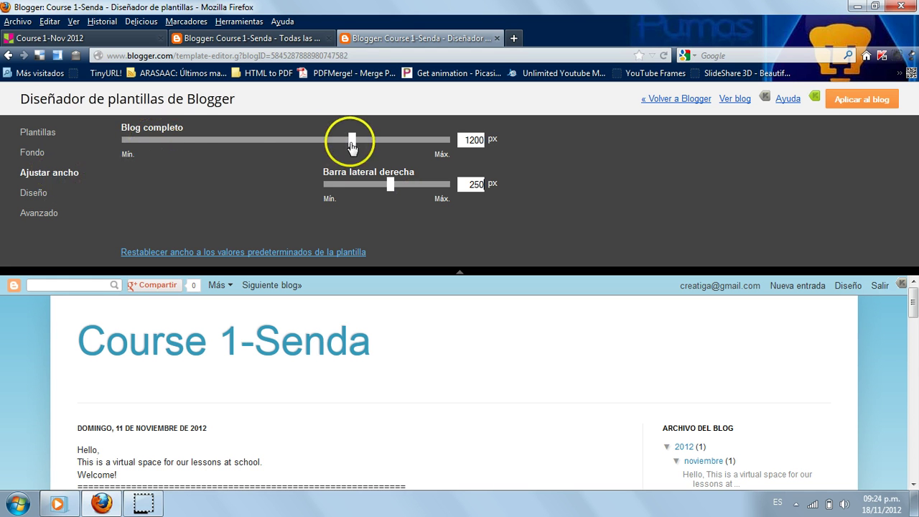
# Switch the body to the single-column layout, apply it to the blog, and open the live blog
pyautogui.click(37, 198)
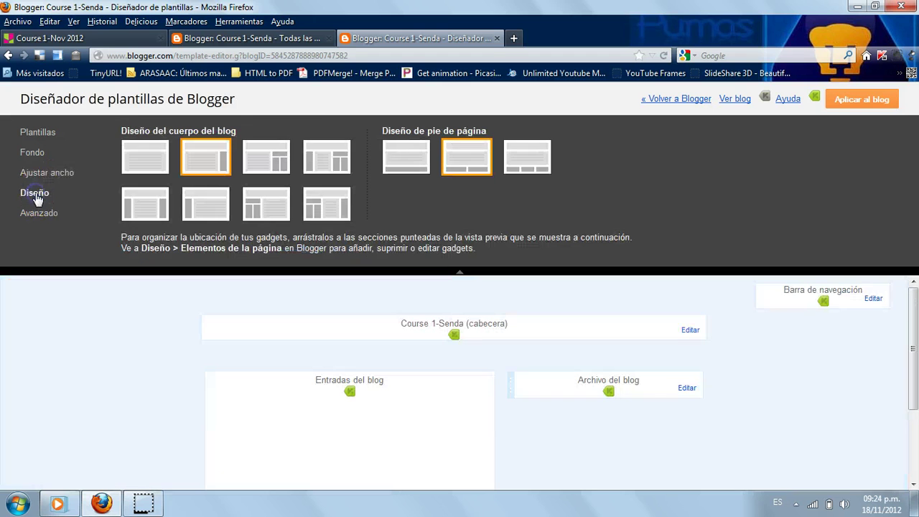
pyautogui.click(138, 165)
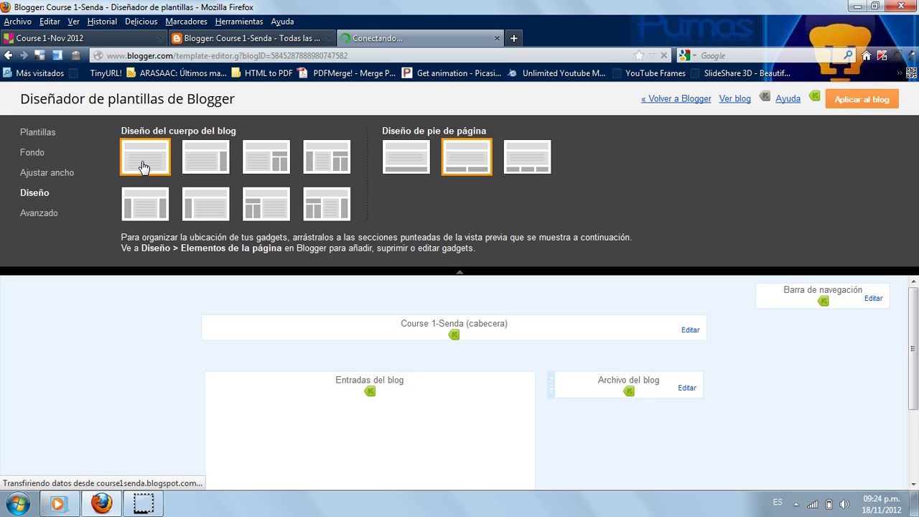
pyautogui.click(859, 102)
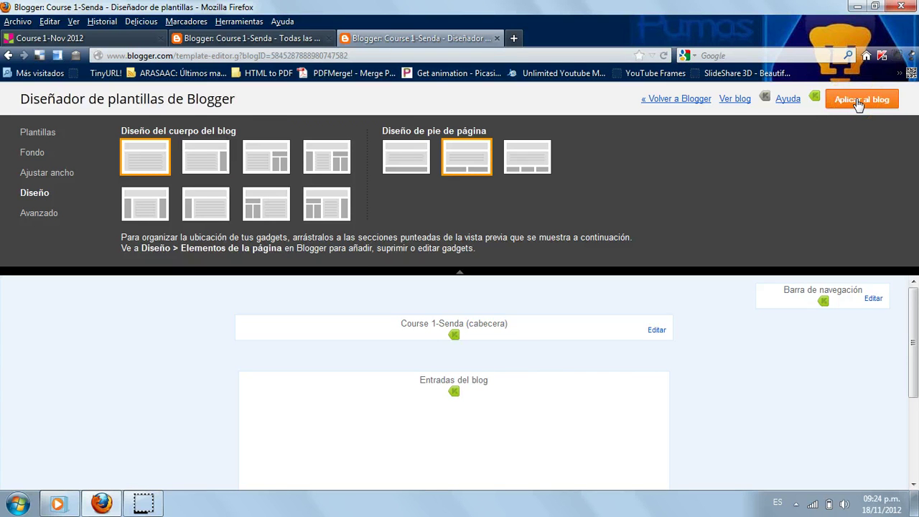
pyautogui.click(689, 164)
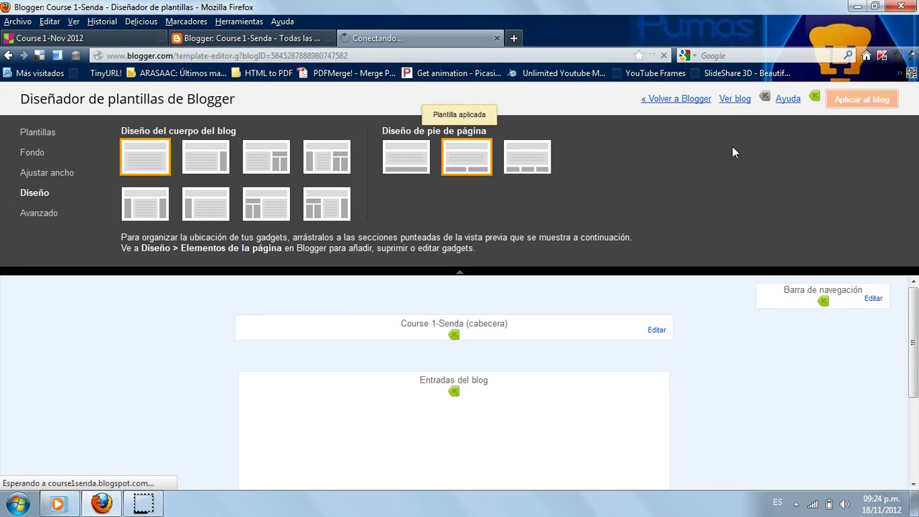
pyautogui.click(736, 98)
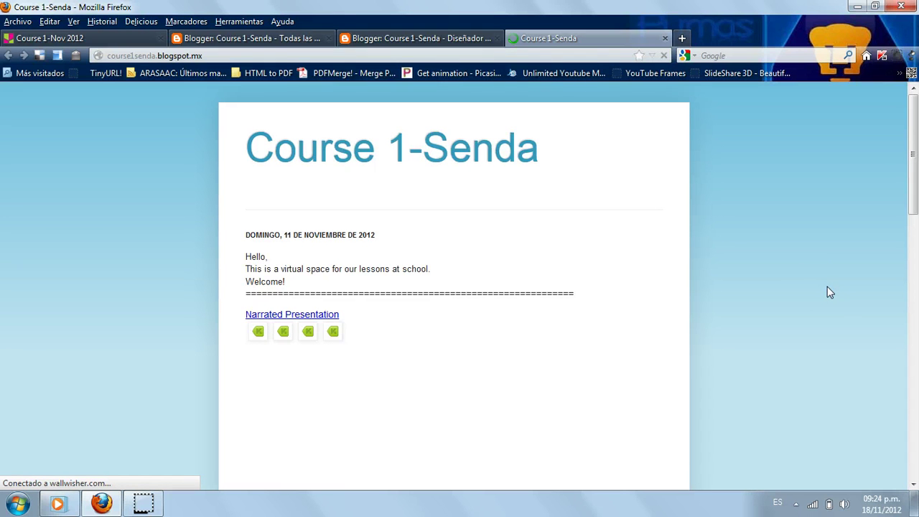
# Scroll through the live blog to review the single-column post and embedded presentation
pyautogui.click(828, 287)
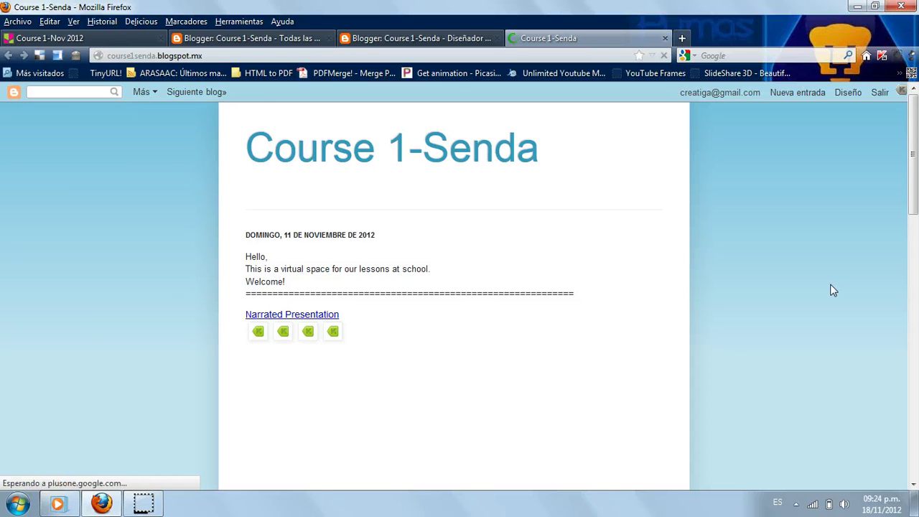
pyautogui.moveTo(785, 304); pyautogui.dragTo(821, 275)
pyautogui.scroll(-2, 211, 172)
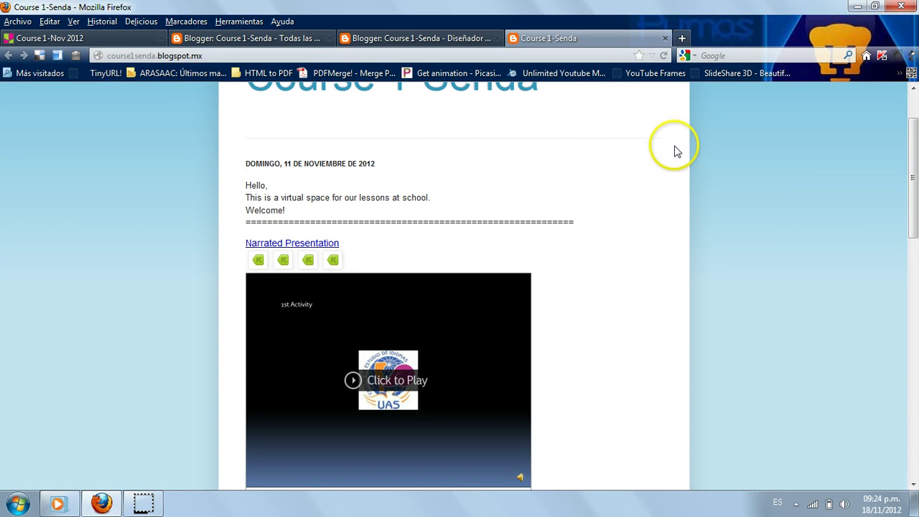
# Change the whole-blog width from 700 to 1200 px, apply it, and reopen the live blog
pyautogui.click(422, 38)
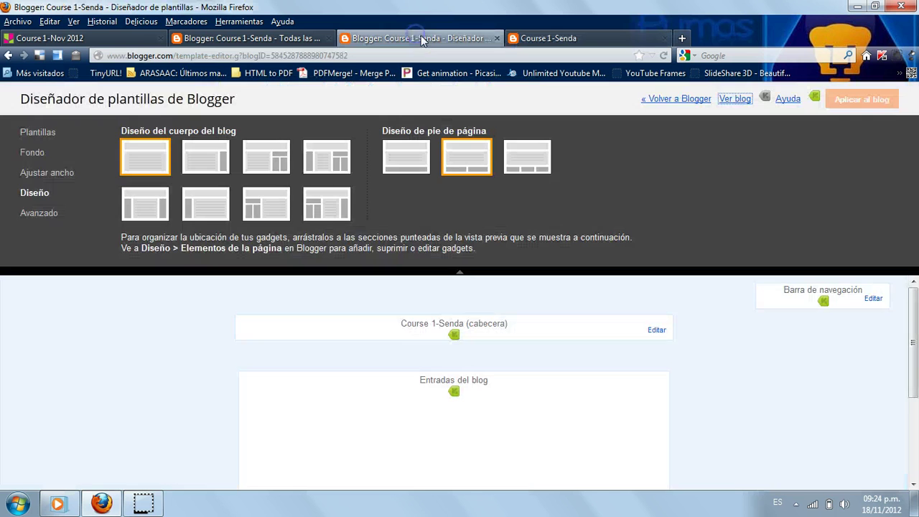
pyautogui.click(46, 180)
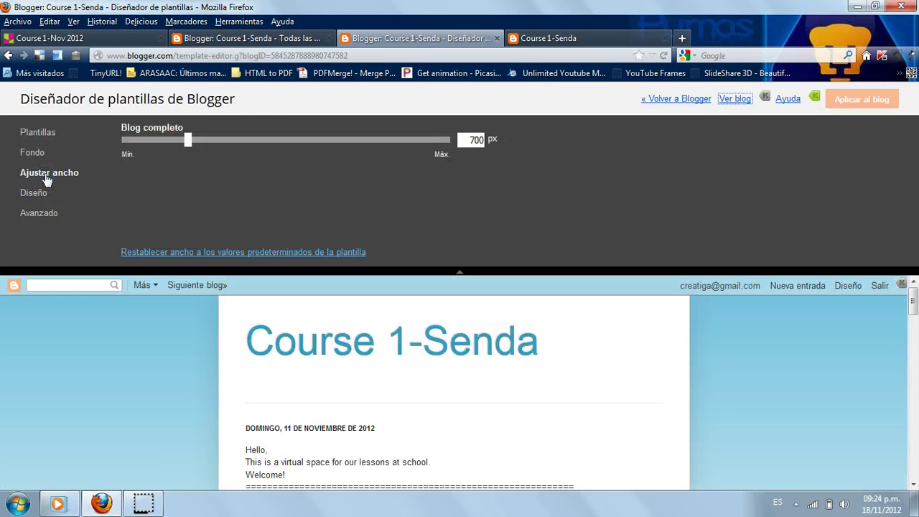
pyautogui.doubleClick(472, 140)
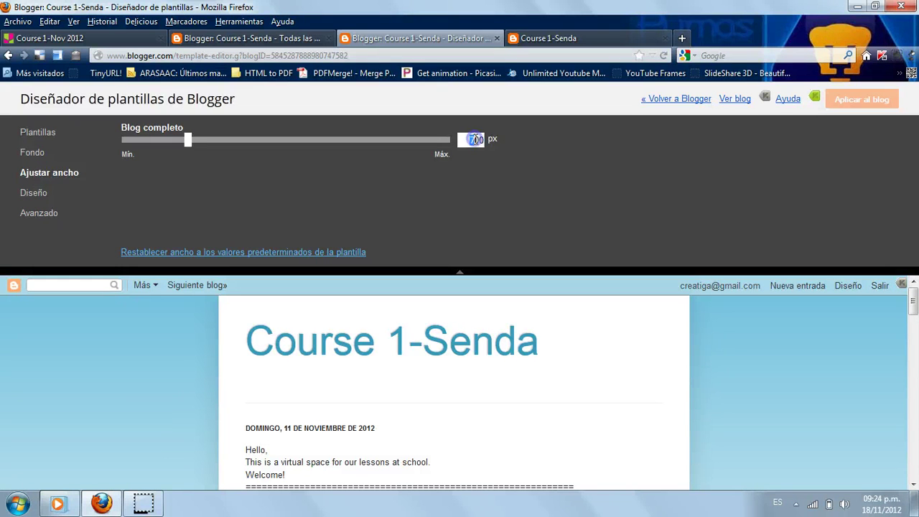
pyautogui.click(767, 203)
pyautogui.write('1200')
pyautogui.click(865, 99)
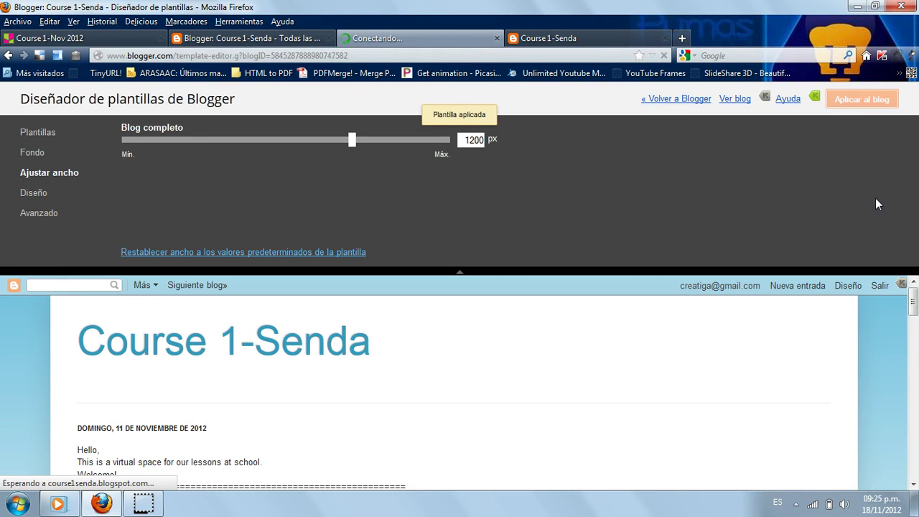
pyautogui.click(54, 330)
pyautogui.click(735, 98)
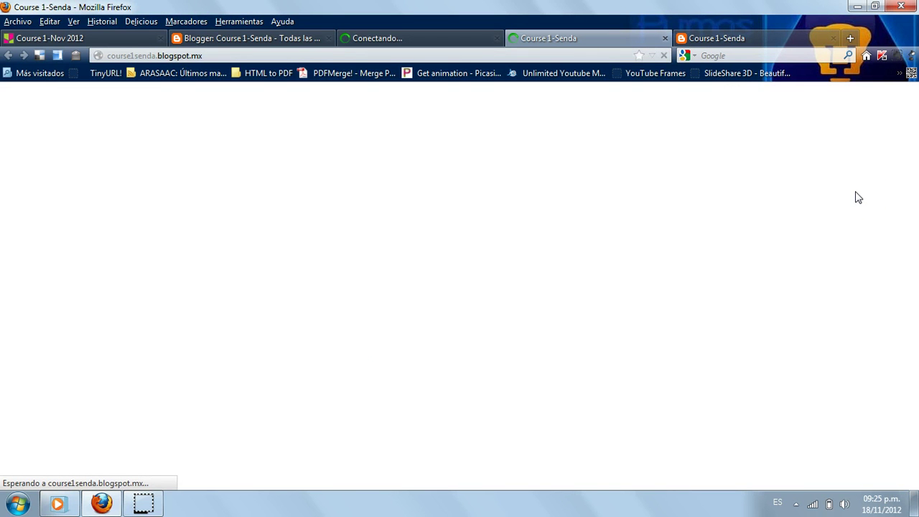
# Scroll the widened blog to inspect the presentation player and Course 1-Nov 2012 bulletin board
pyautogui.click(878, 226)
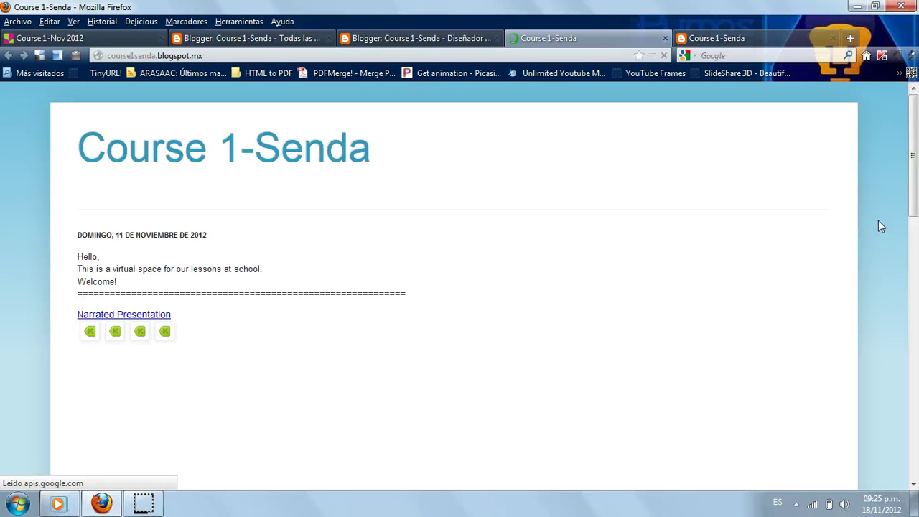
pyautogui.click(915, 137)
pyautogui.scroll(-2, 914, 137)
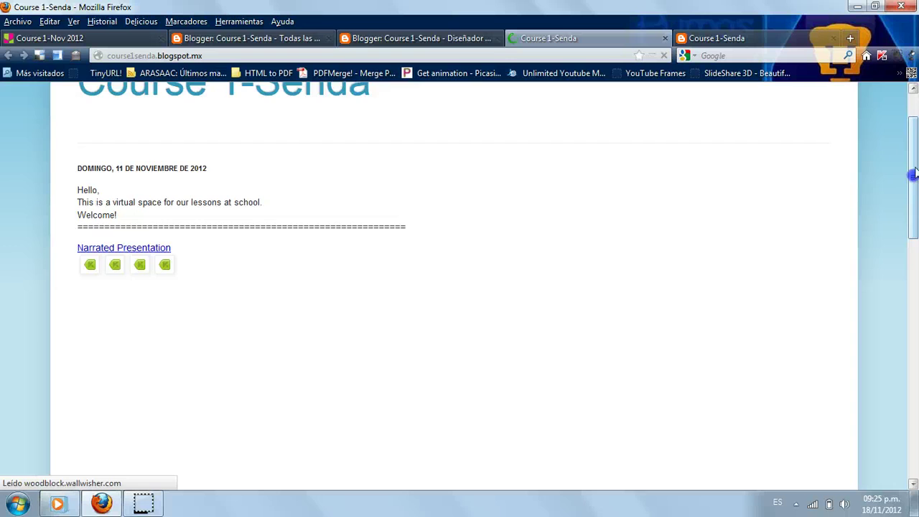
pyautogui.moveTo(914, 181); pyautogui.dragTo(914, 267)
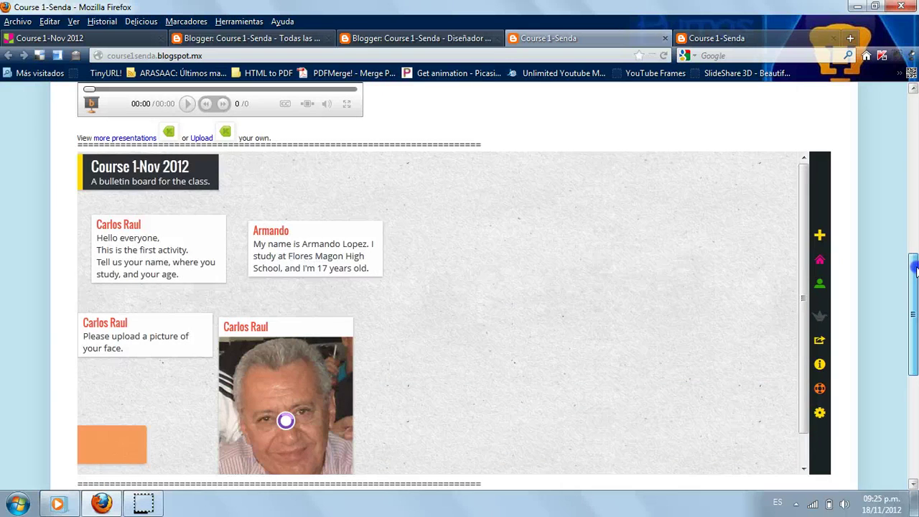
pyautogui.scroll(4, 893, 349)
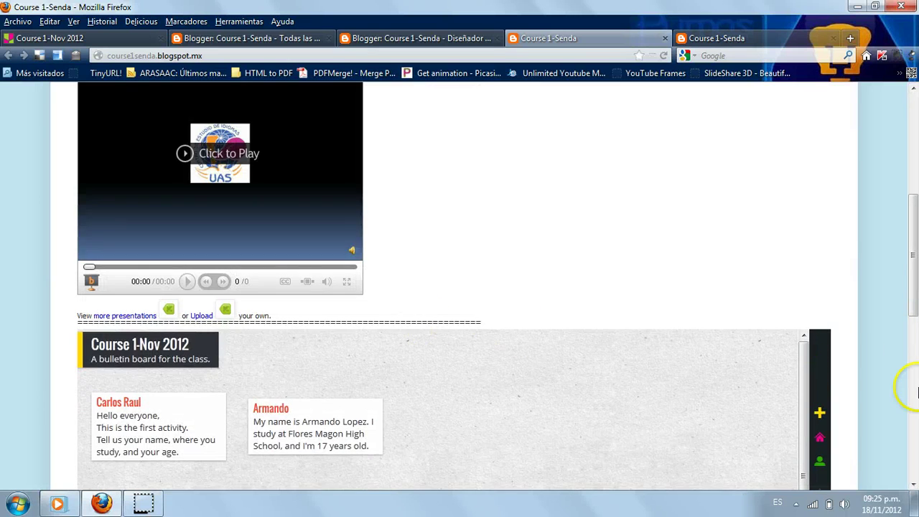
pyautogui.scroll(-2, 781, 328)
pyautogui.moveTo(915, 288); pyautogui.dragTo(911, 374)
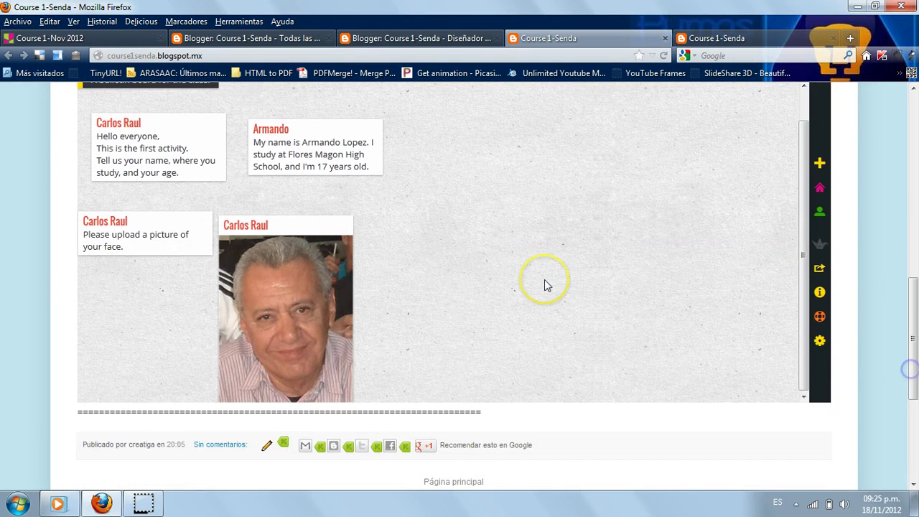
pyautogui.scroll(1, 544, 285)
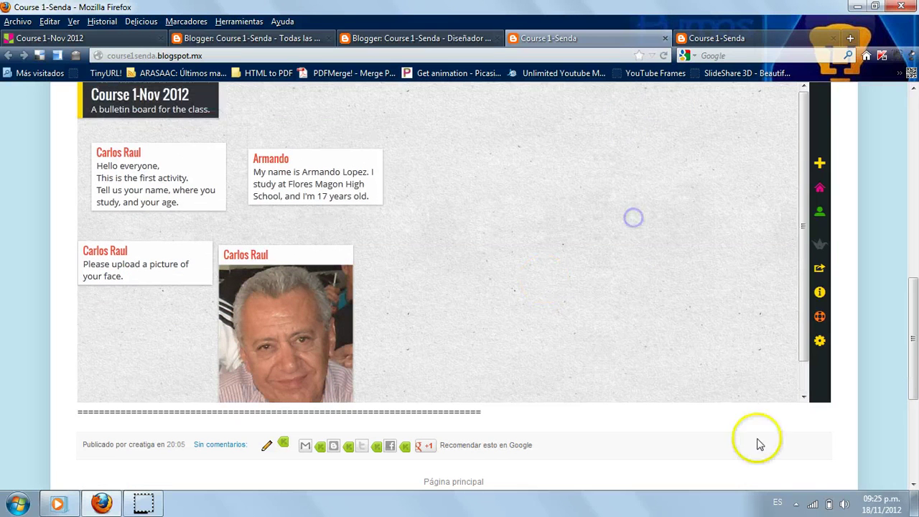